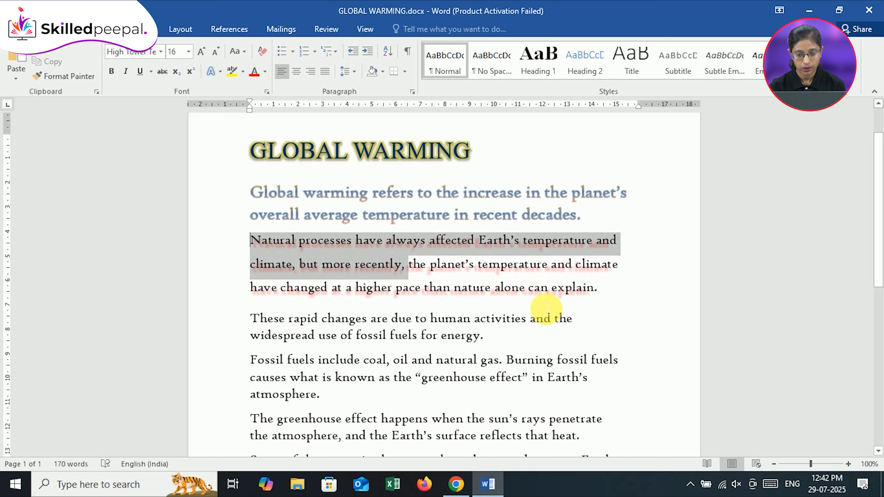
Increase the font size of the paragraph beginning "Natural processes have always affected" to 20
{"action": "left_click", "coordinate": [202, 53]}
{"action": "left_click", "coordinate": [202, 52]}
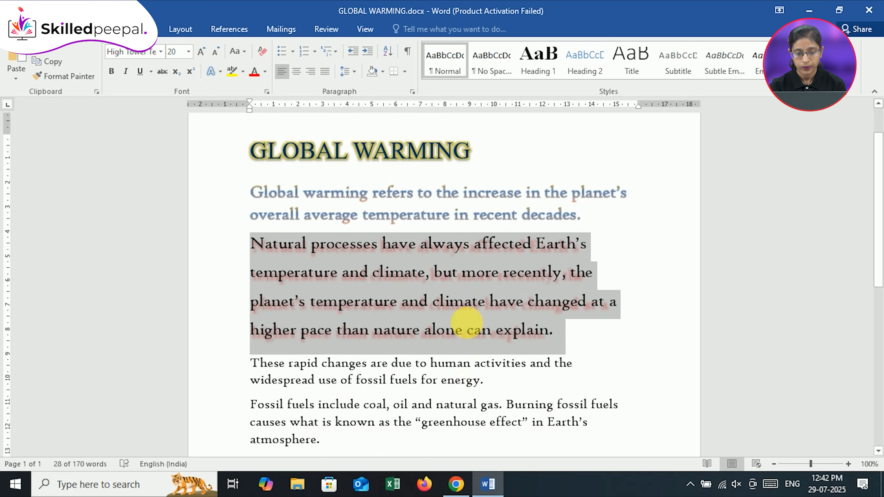
{"action": "left_click", "coordinate": [374, 301]}
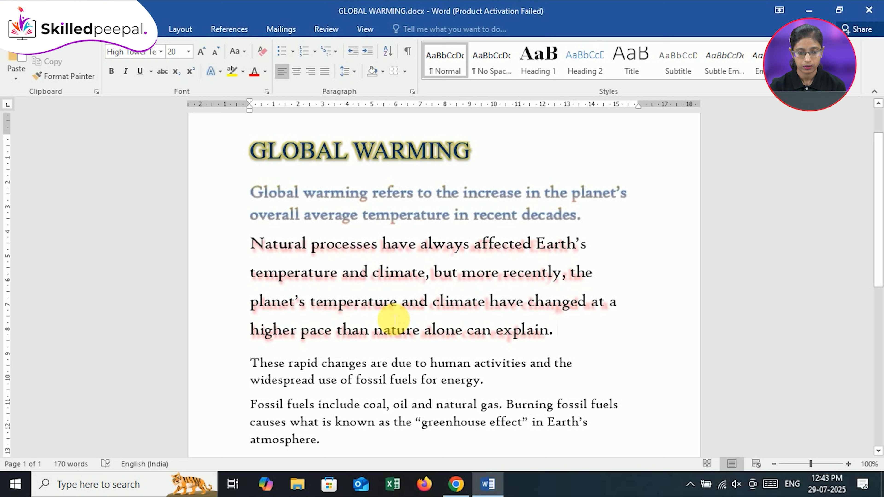
Give the "Natural processes" paragraph a preset reflection text effect, adjusting its transparency to 38% and its size to 53%
{"action": "left_click_drag", "start_coordinate": [394, 316], "coordinate": [256, 254]}
{"action": "left_click", "coordinate": [267, 91]}
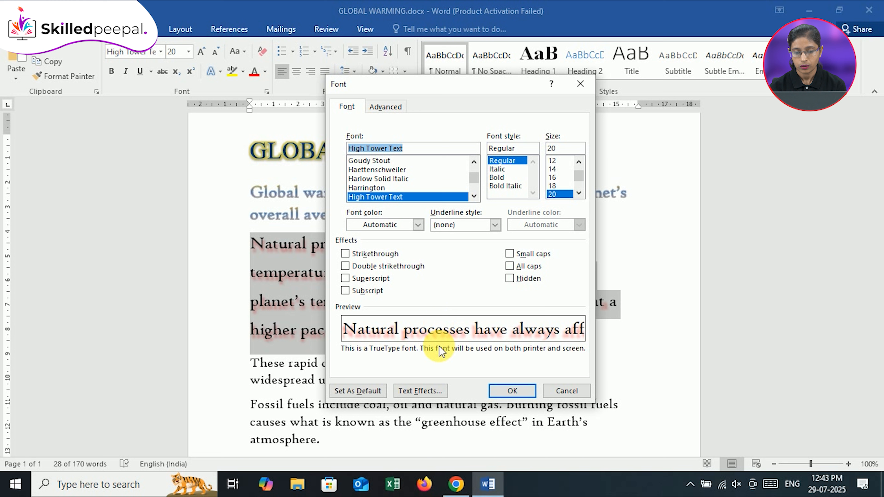
{"action": "left_click", "coordinate": [430, 390]}
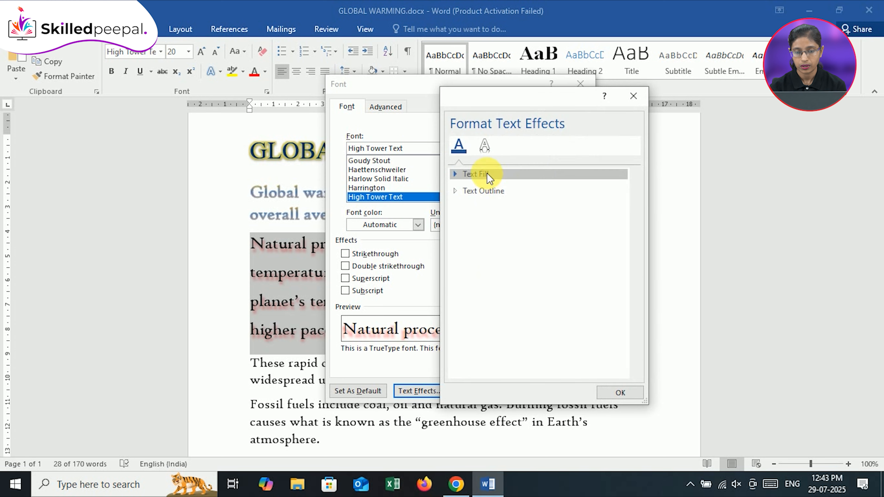
{"action": "left_click", "coordinate": [488, 155]}
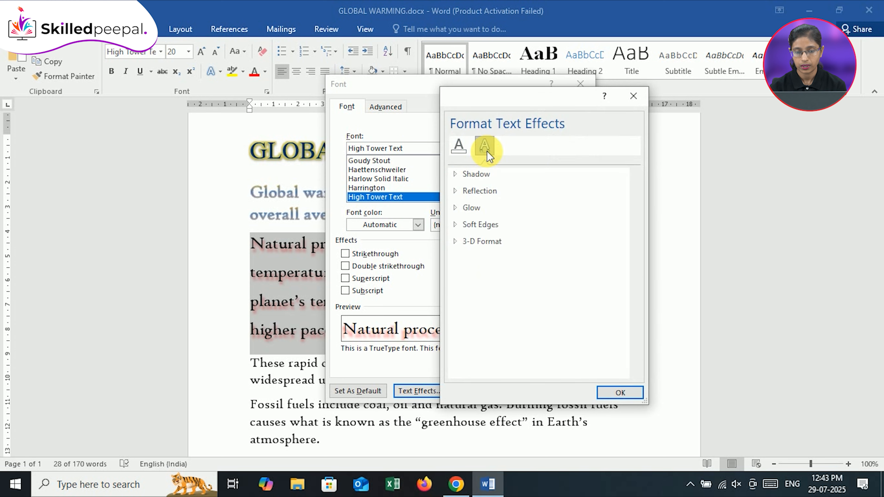
{"action": "left_click", "coordinate": [455, 192]}
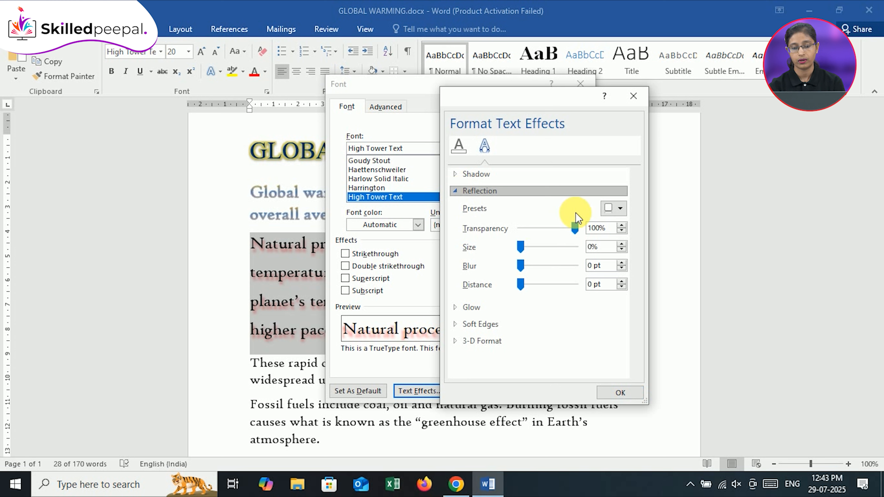
{"action": "left_click", "coordinate": [609, 209]}
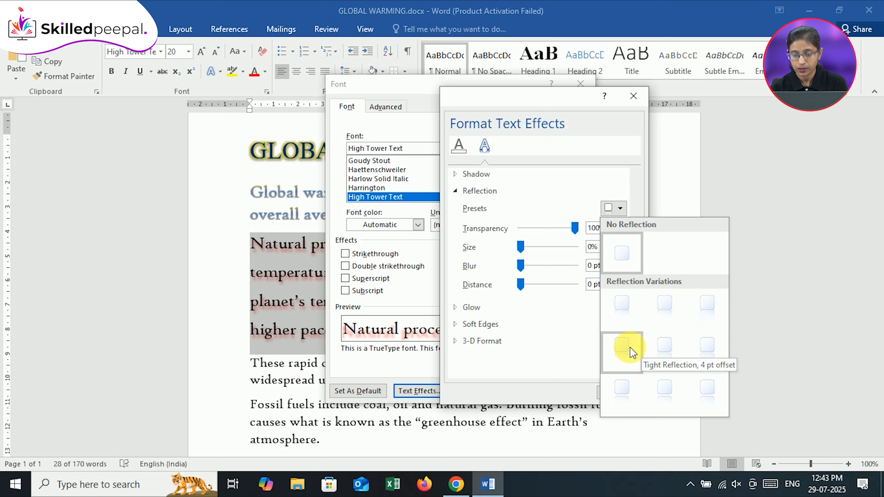
{"action": "left_click", "coordinate": [664, 305]}
{"action": "left_click_drag", "start_coordinate": [542, 229], "coordinate": [549, 247]}
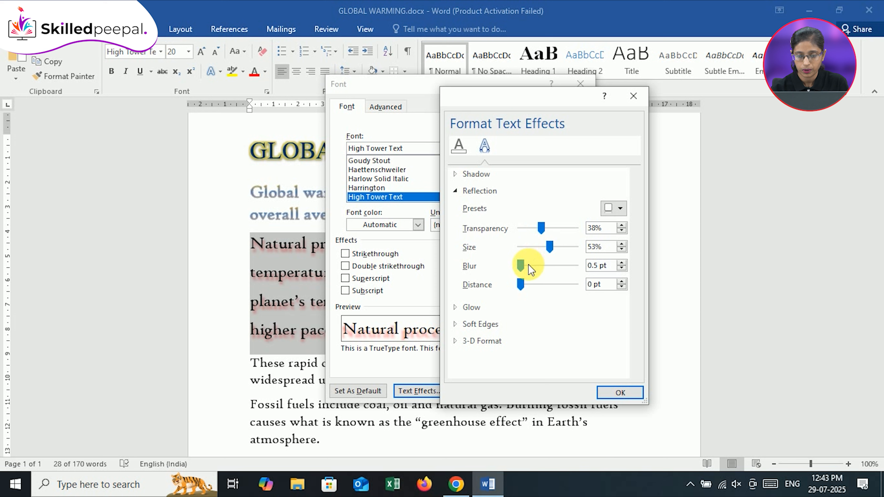
Apply the "Gold, 18 pt glow, Accent color 4" glow preset to the selected paragraph
{"action": "left_click", "coordinate": [471, 307]}
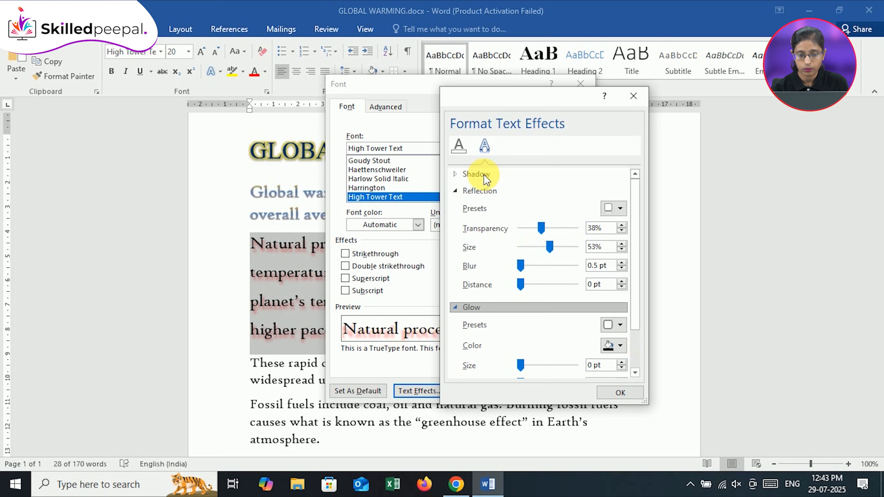
{"action": "left_click", "coordinate": [456, 191]}
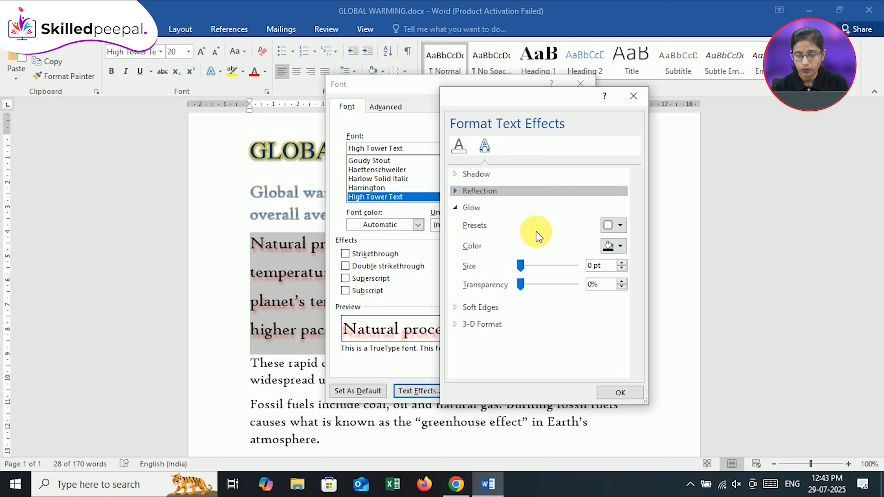
{"action": "left_click", "coordinate": [622, 228]}
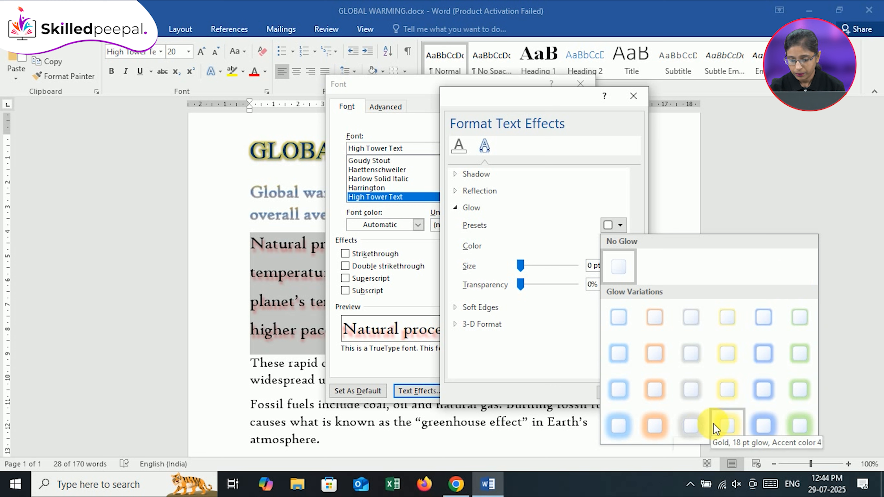
{"action": "left_click", "coordinate": [721, 424]}
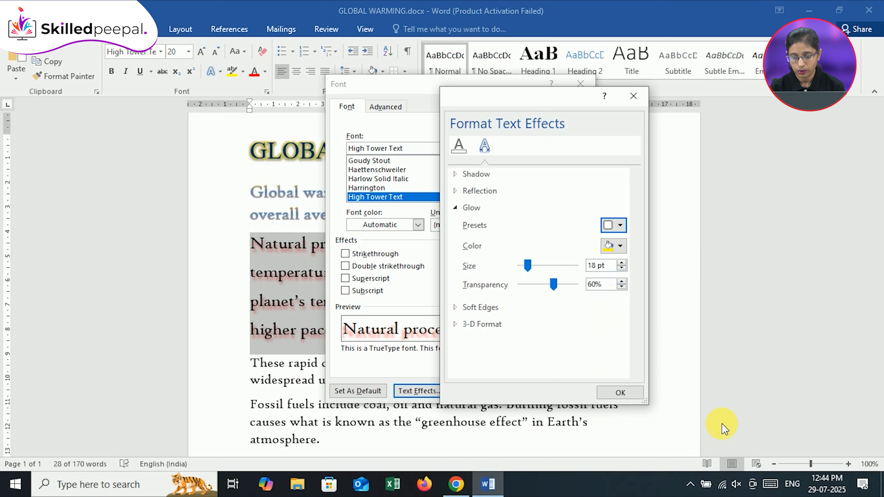
Change the glow color to the standard dark blue, with a size of 39 pt and 55% transparency
{"action": "left_click", "coordinate": [620, 246]}
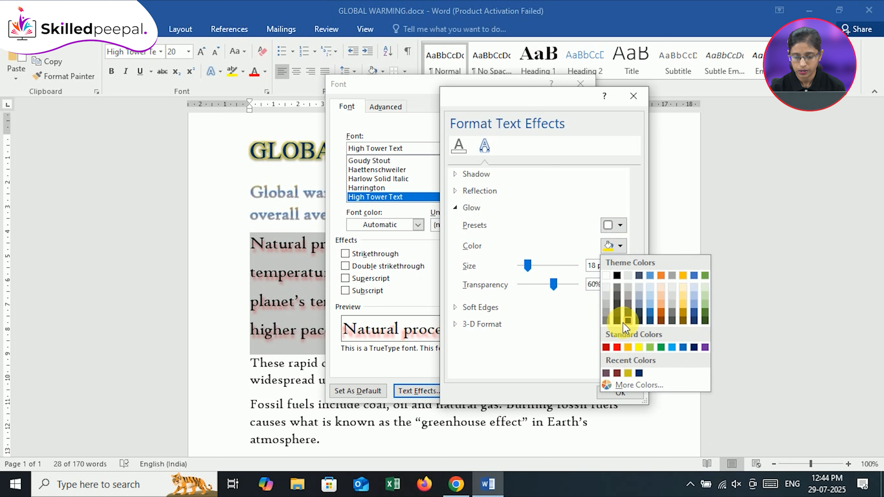
{"action": "left_click", "coordinate": [616, 373]}
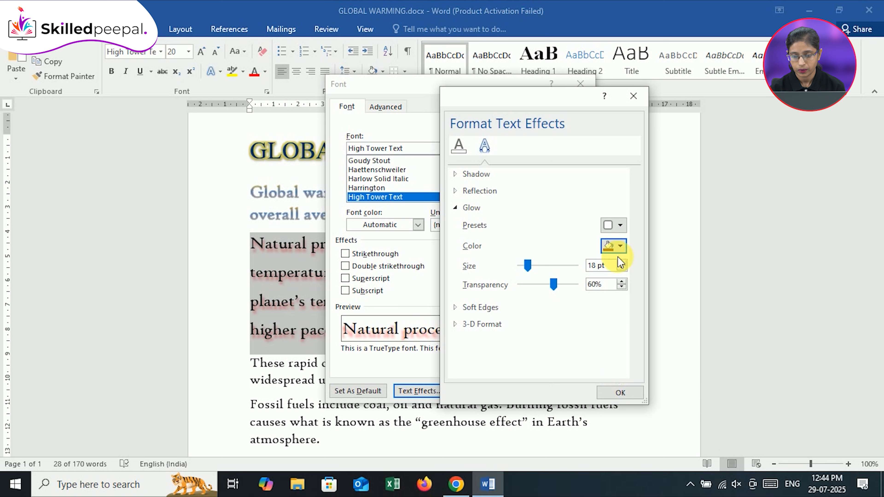
{"action": "left_click", "coordinate": [614, 248]}
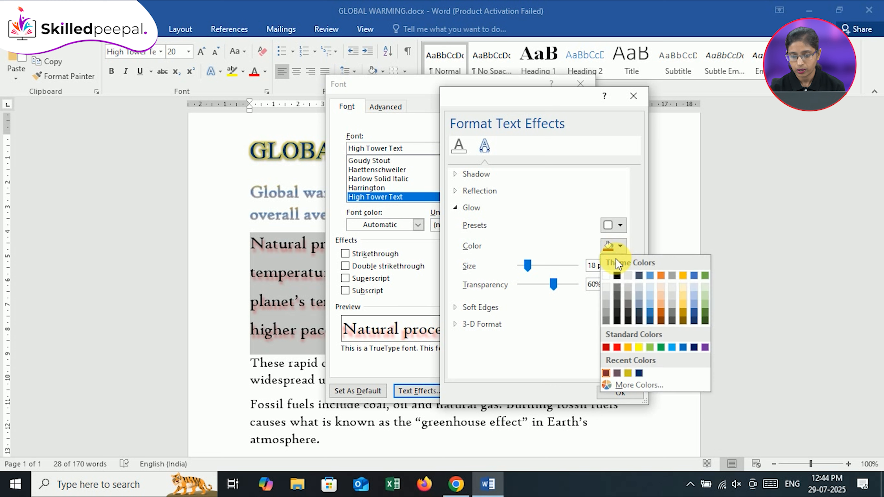
{"action": "left_click", "coordinate": [694, 347]}
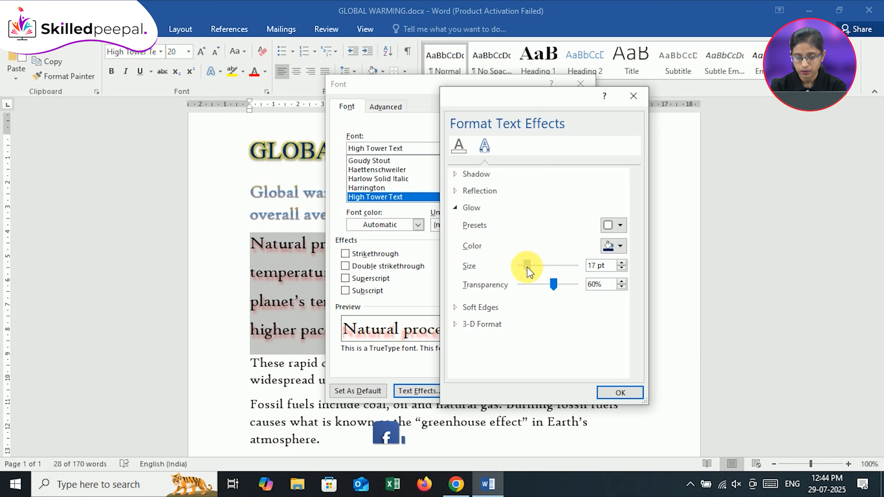
{"action": "left_click_drag", "start_coordinate": [528, 266], "coordinate": [552, 286]}
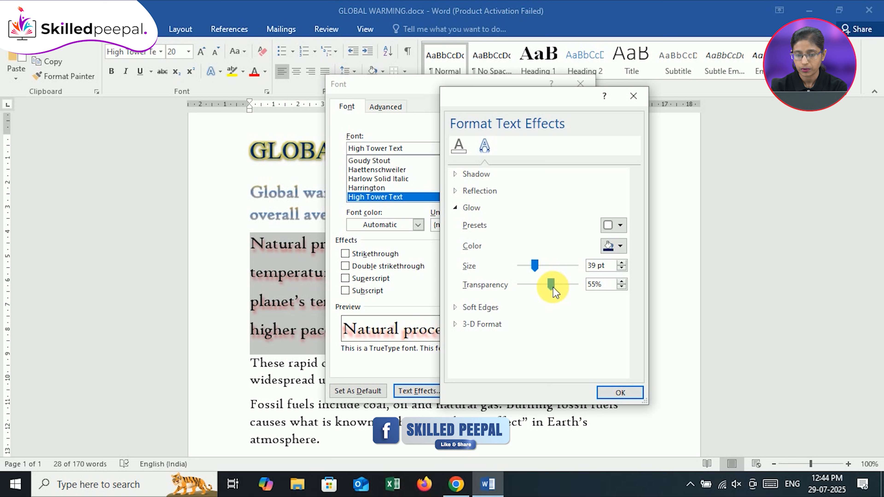
{"action": "left_click", "coordinate": [457, 208]}
{"action": "left_click", "coordinate": [458, 224]}
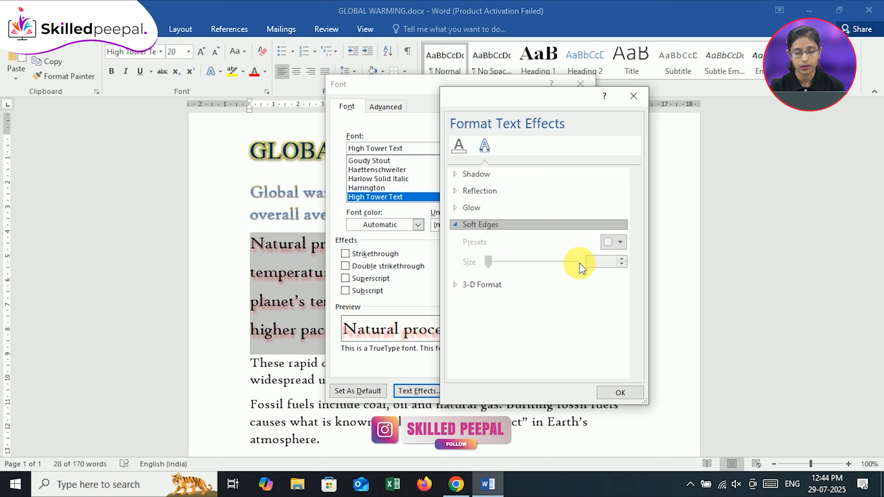
{"action": "left_click", "coordinate": [454, 224]}
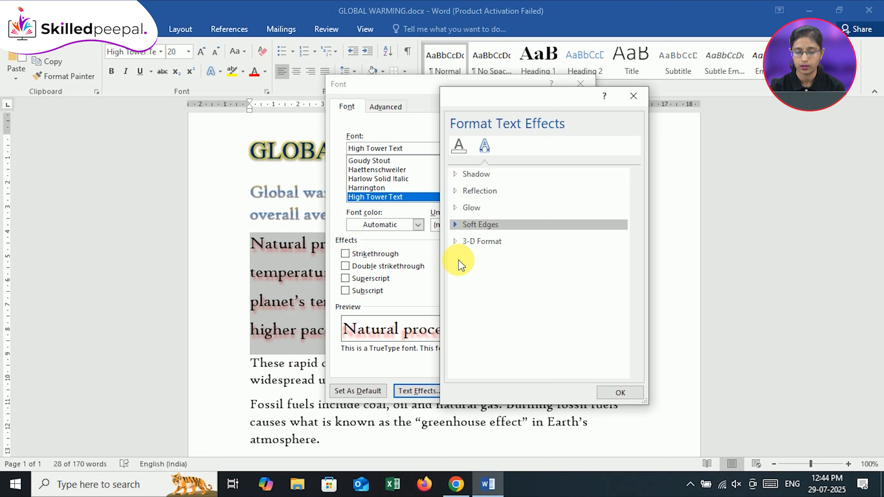
Add the first bevel style as the 3-D top bevel, with a width of 3.5 pt and a height of 2.5 pt
{"action": "left_click", "coordinate": [455, 241]}
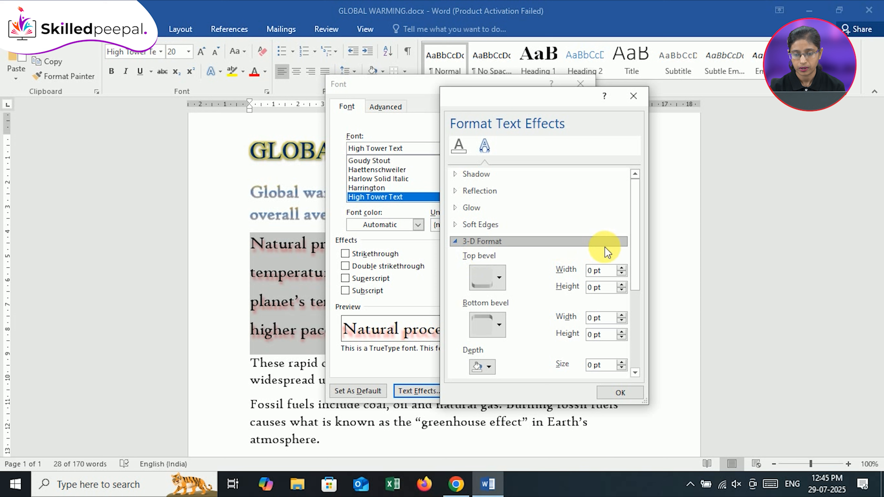
{"action": "scroll", "coordinate": [639, 279], "scroll_direction": "down", "scroll_amount": 4}
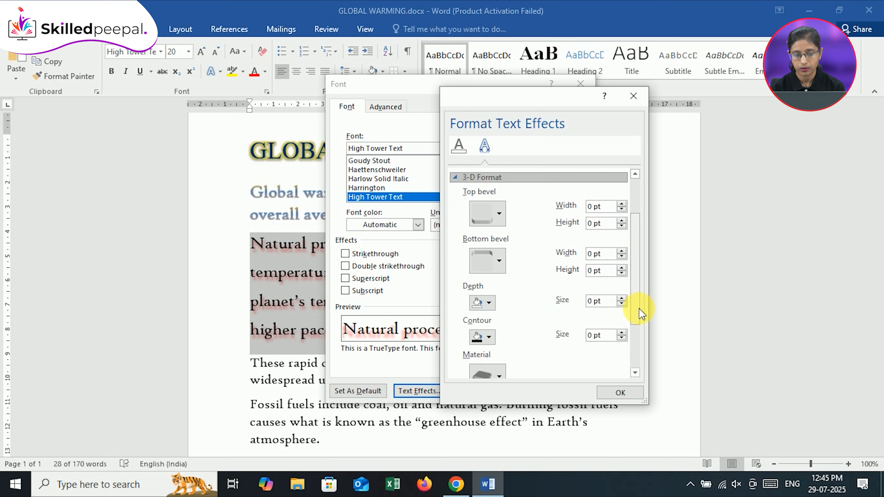
{"action": "left_click", "coordinate": [500, 210]}
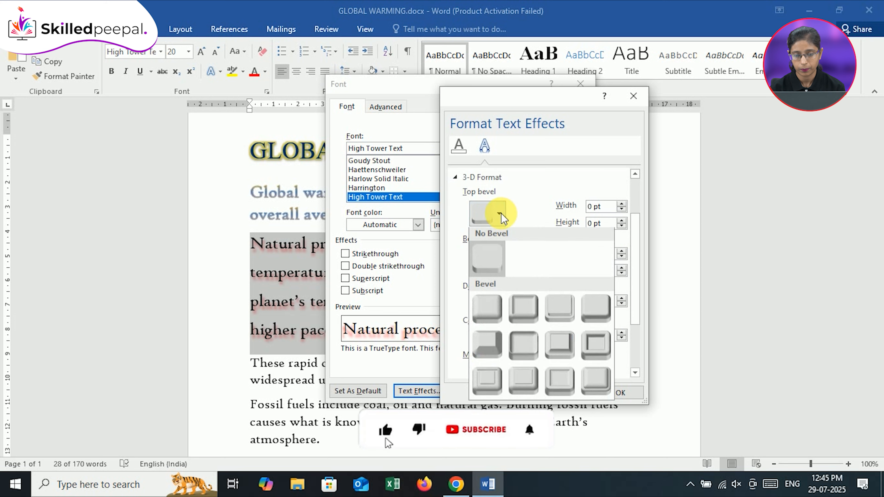
{"action": "left_click", "coordinate": [490, 301]}
{"action": "left_click", "coordinate": [621, 203]}
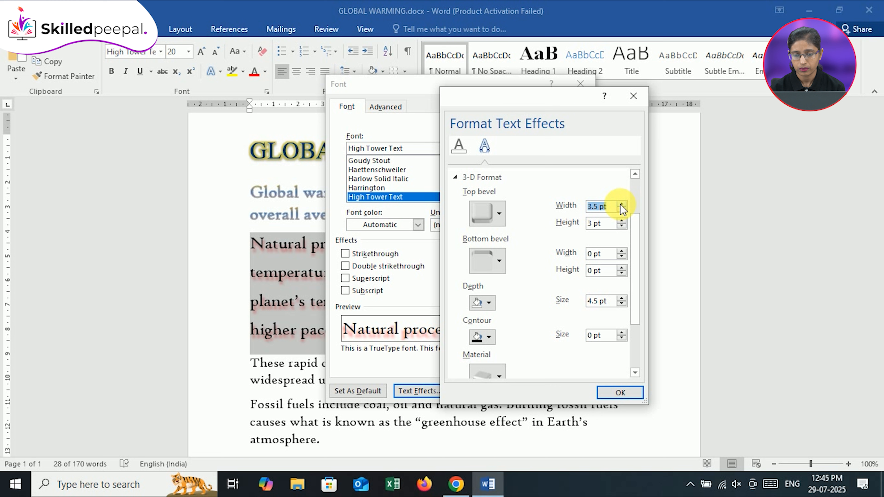
{"action": "left_click", "coordinate": [622, 226]}
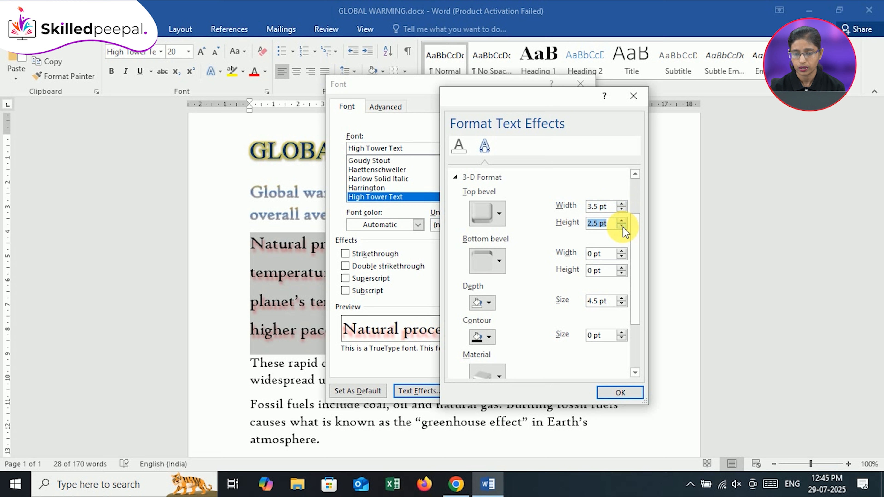
Add the first bevel style as the bottom bevel, with a width of 3.5 pt and a height of 2.5 pt
{"action": "left_click", "coordinate": [497, 270]}
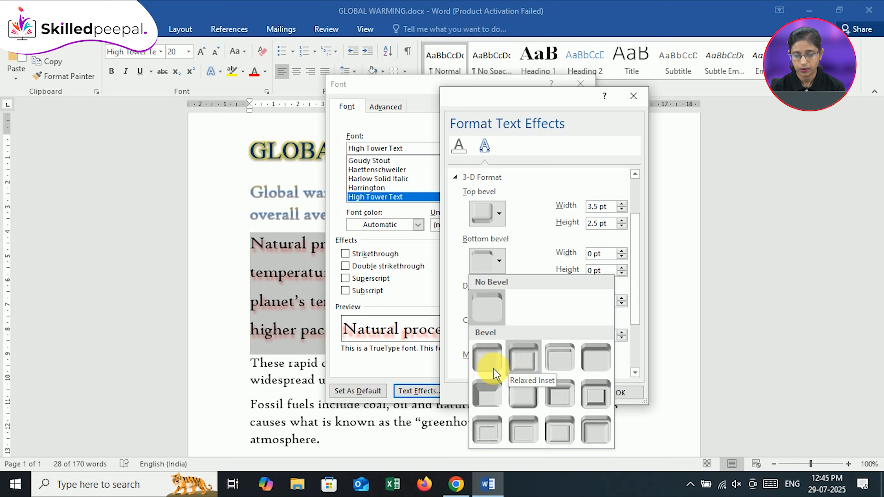
{"action": "left_click", "coordinate": [486, 367]}
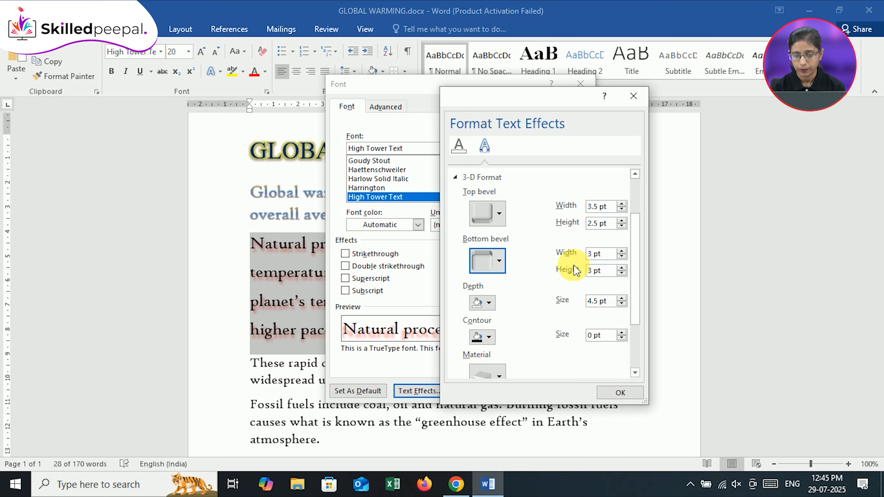
{"action": "left_click", "coordinate": [621, 250]}
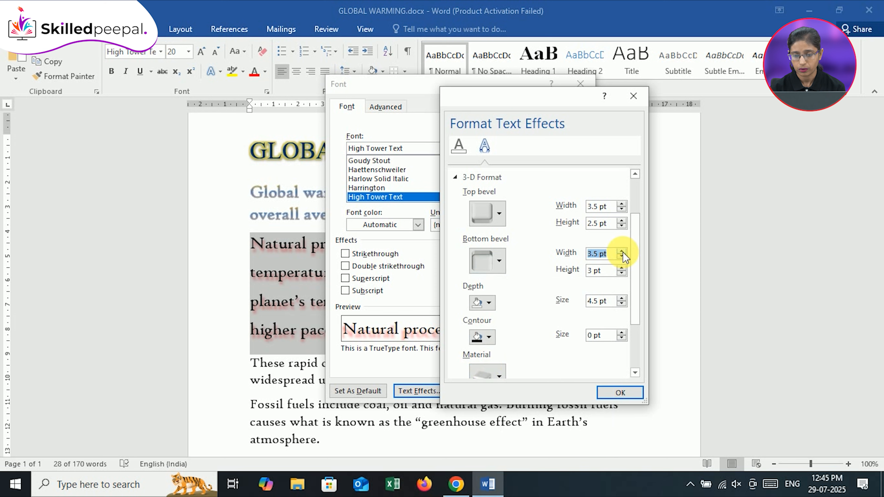
{"action": "left_click", "coordinate": [621, 273]}
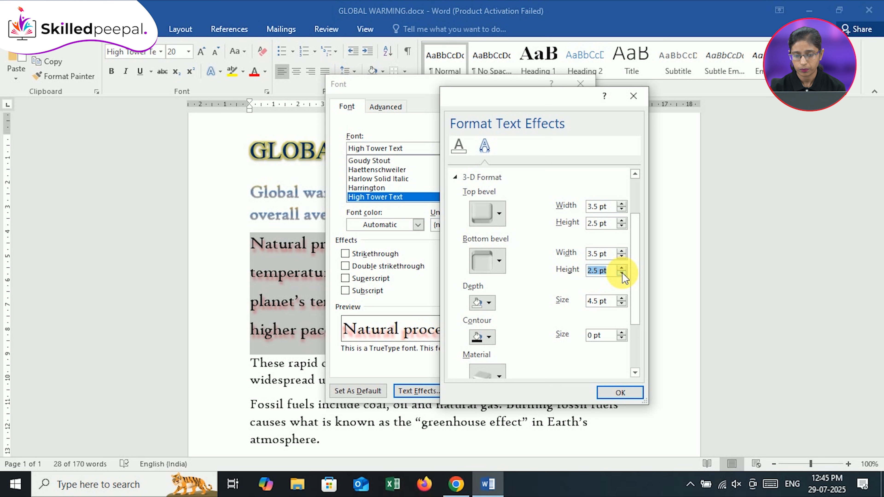
Look through the 3-D depth colors without picking one and set the depth size to 5 pt
{"action": "left_click", "coordinate": [492, 308]}
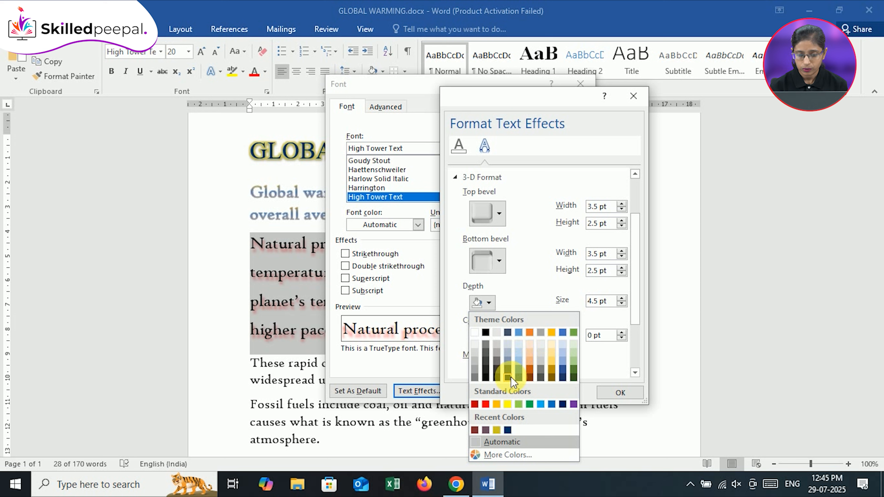
{"action": "left_click", "coordinate": [529, 284]}
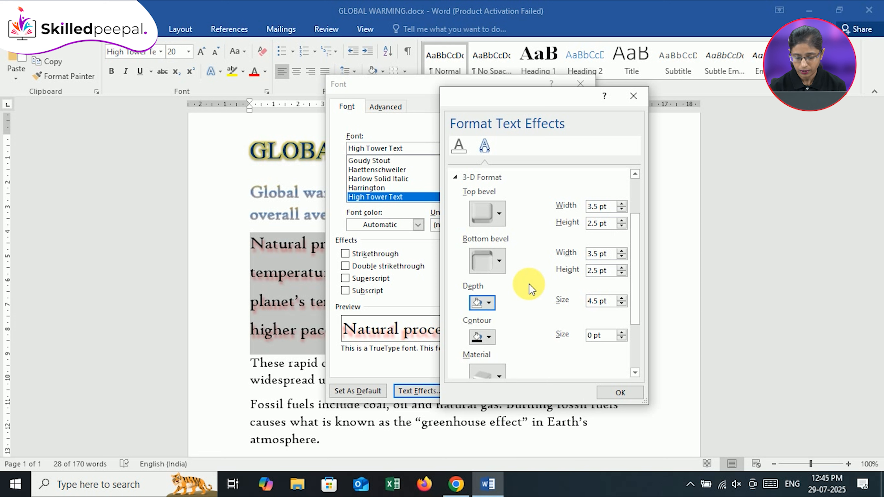
{"action": "left_click", "coordinate": [621, 298]}
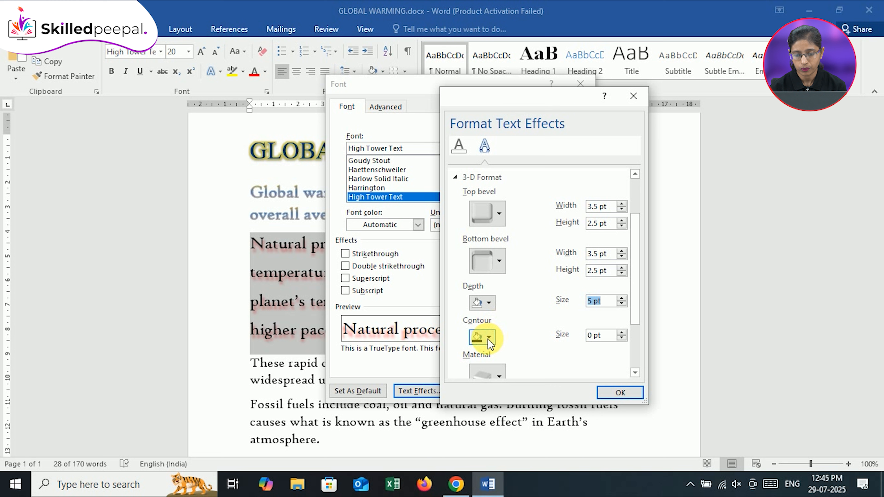
Examine the 3-D contour color and size options and the material and lighting settings below them
{"action": "left_click", "coordinate": [488, 337]}
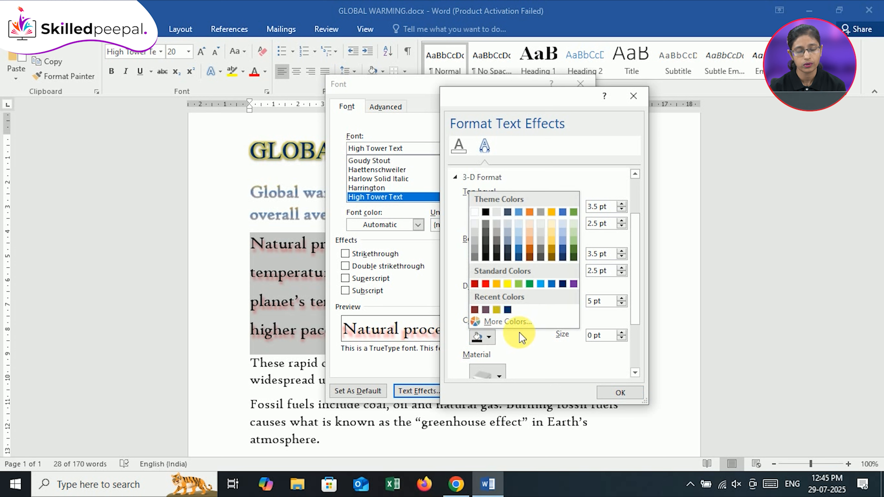
{"action": "left_click", "coordinate": [528, 347]}
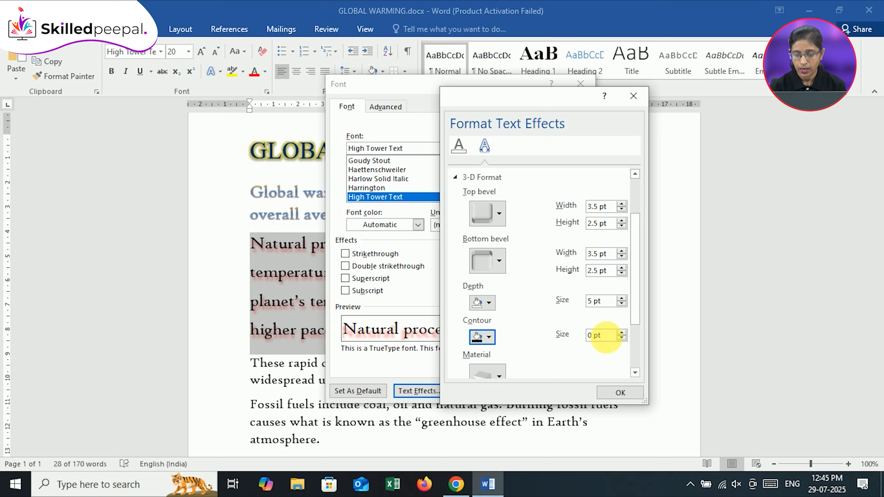
{"action": "left_click", "coordinate": [622, 332]}
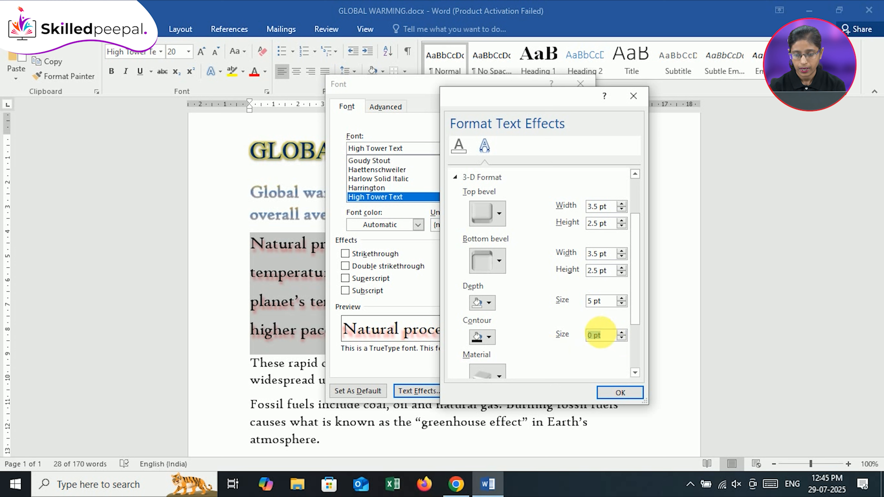
{"action": "scroll", "coordinate": [637, 333], "scroll_direction": "down", "scroll_amount": 1}
{"action": "scroll", "coordinate": [637, 333], "scroll_direction": "down", "scroll_amount": 3}
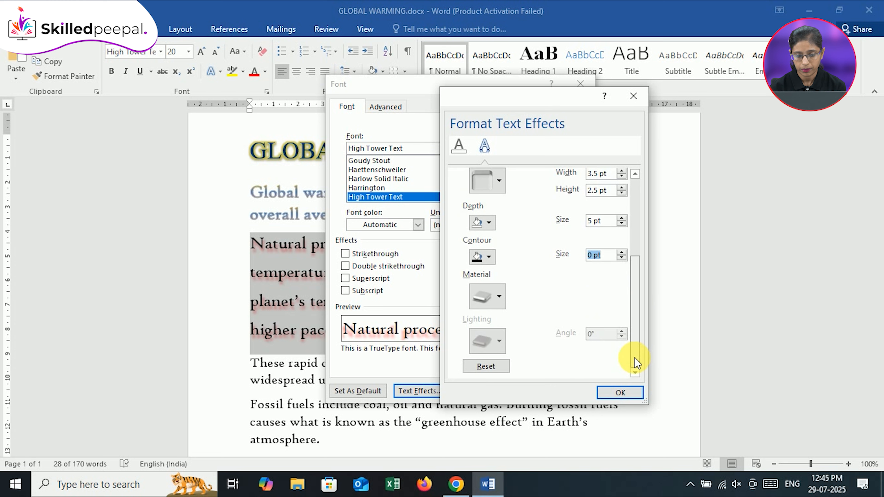
Look through the 3-D material presets without picking one and view the lighting and reset options
{"action": "left_click", "coordinate": [498, 297]}
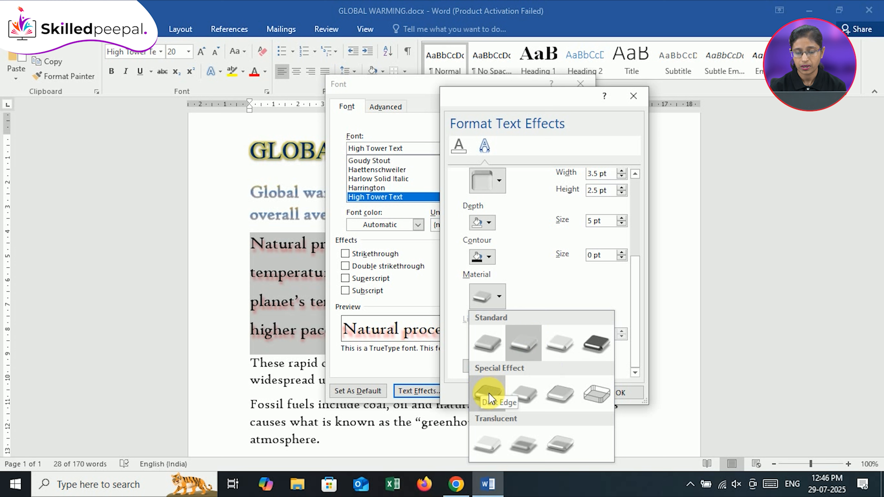
{"action": "left_click", "coordinate": [578, 284]}
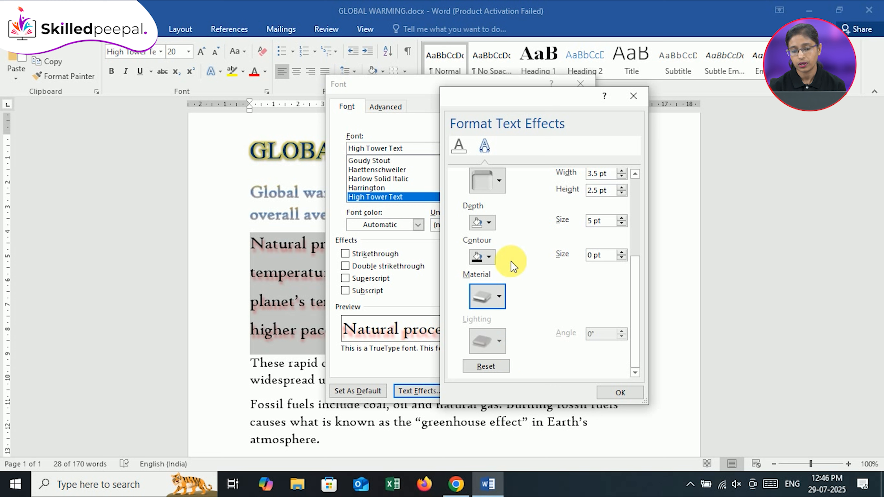
{"action": "left_click_drag", "start_coordinate": [637, 299], "coordinate": [643, 331]}
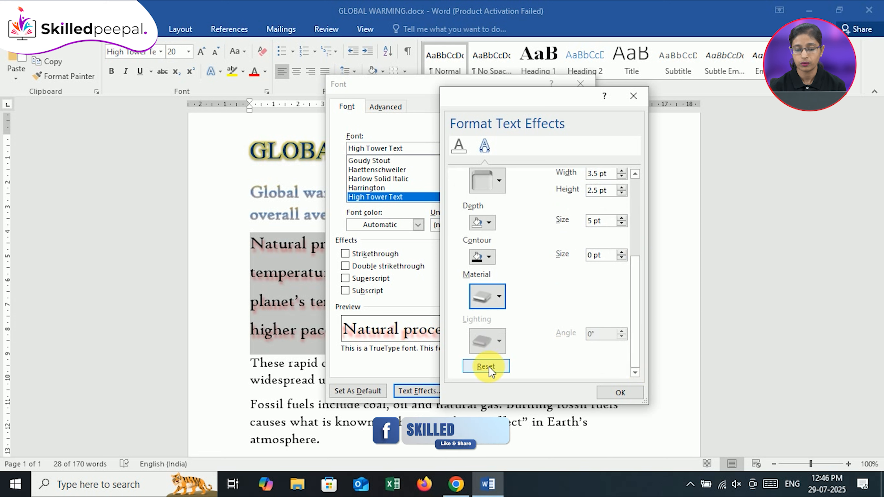
Apply the configured text effects to the paragraph starting "Natural processes" and deselect it
{"action": "left_click", "coordinate": [621, 392]}
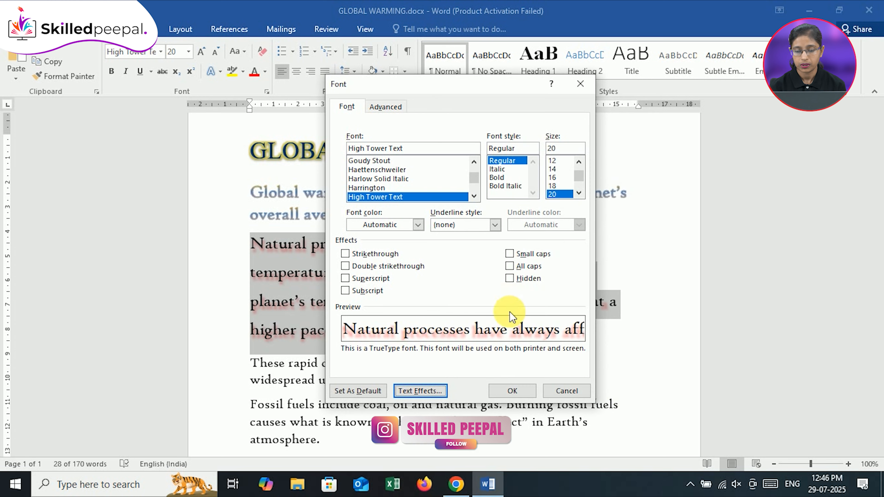
{"action": "left_click", "coordinate": [512, 392]}
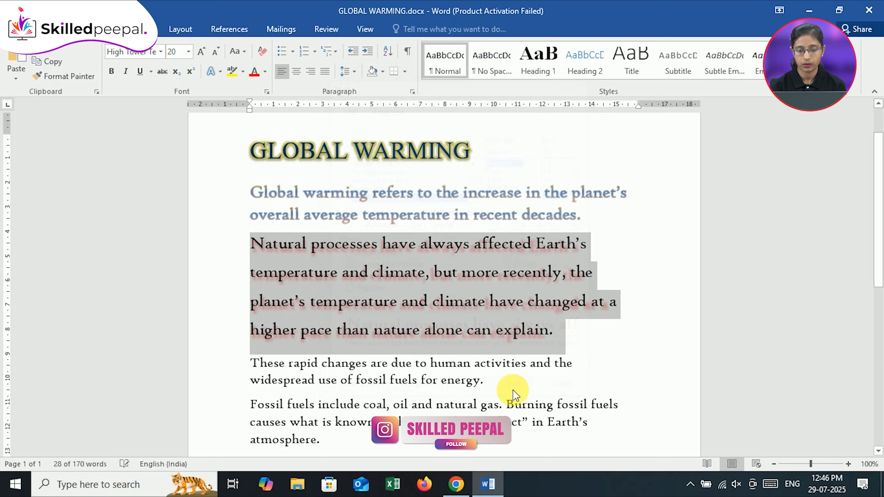
{"action": "left_click", "coordinate": [611, 337]}
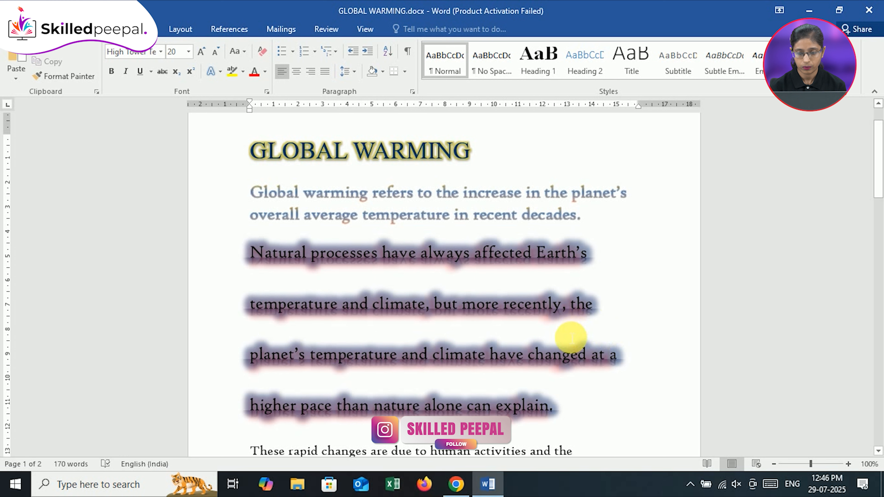
Enlarge the word "Natural" at the start of the third paragraph by several font sizes to inspect its bevel and reflection
{"action": "left_click_drag", "start_coordinate": [881, 173], "coordinate": [880, 191]}
{"action": "left_click", "coordinate": [499, 200]}
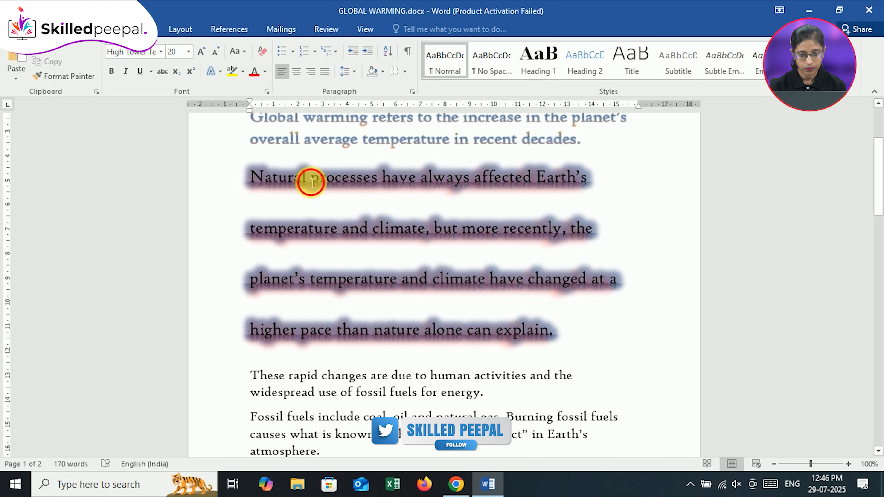
{"action": "left_click_drag", "start_coordinate": [307, 181], "coordinate": [251, 180]}
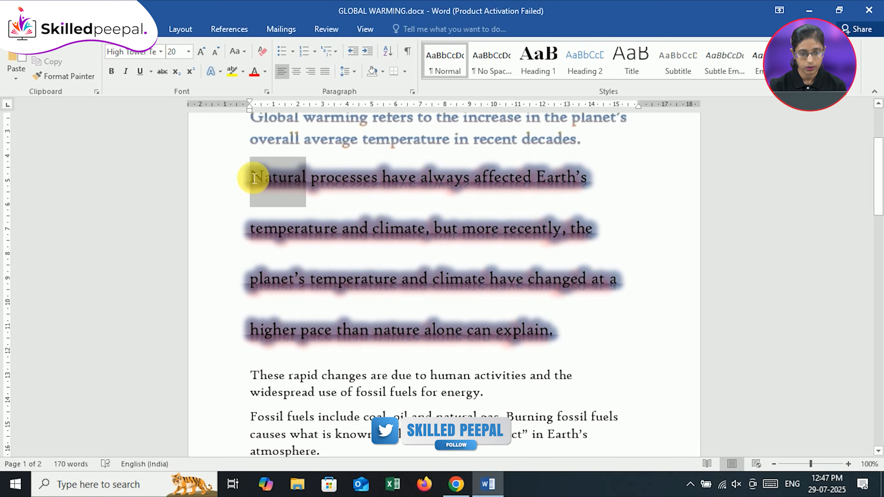
{"action": "left_click", "coordinate": [201, 53]}
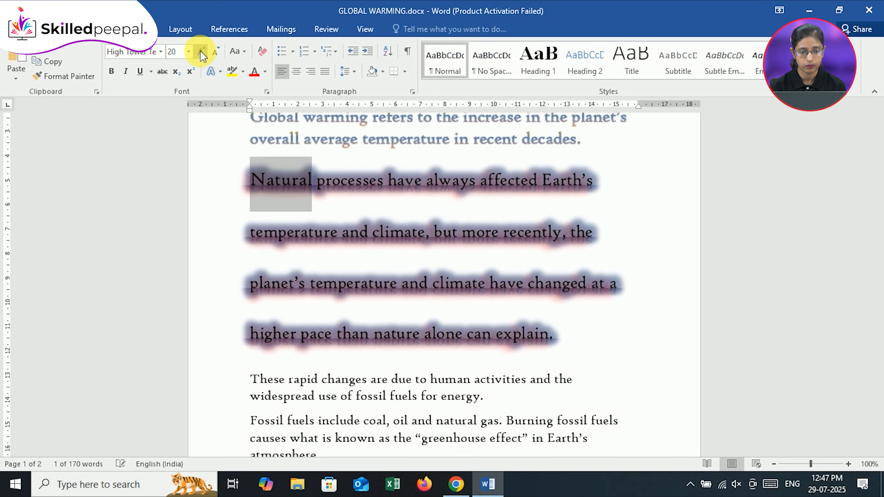
{"action": "left_click", "coordinate": [201, 53]}
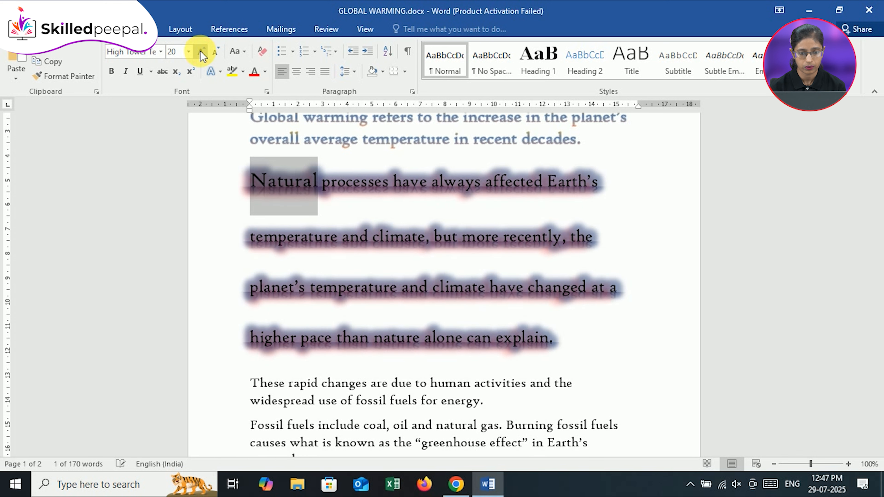
{"action": "left_click", "coordinate": [200, 52]}
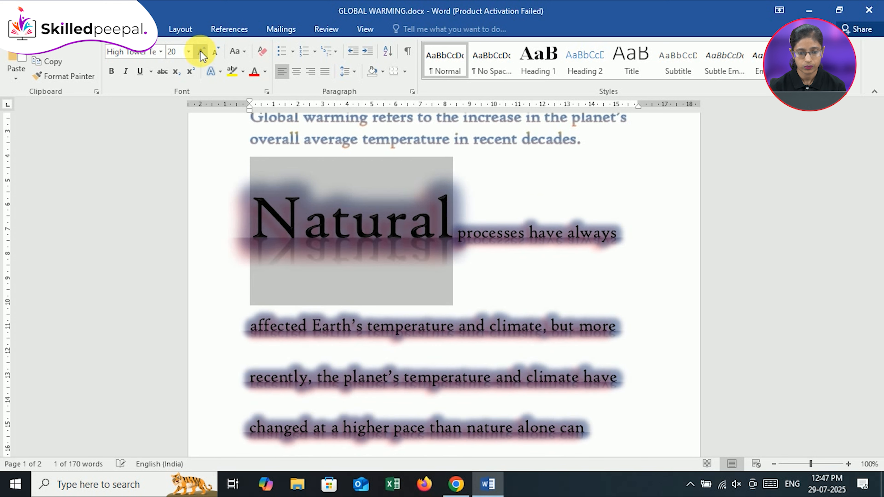
{"action": "left_click", "coordinate": [201, 53]}
Break the line between "Natural" and "processes", and join the two parts back together
{"action": "left_click", "coordinate": [563, 269]}
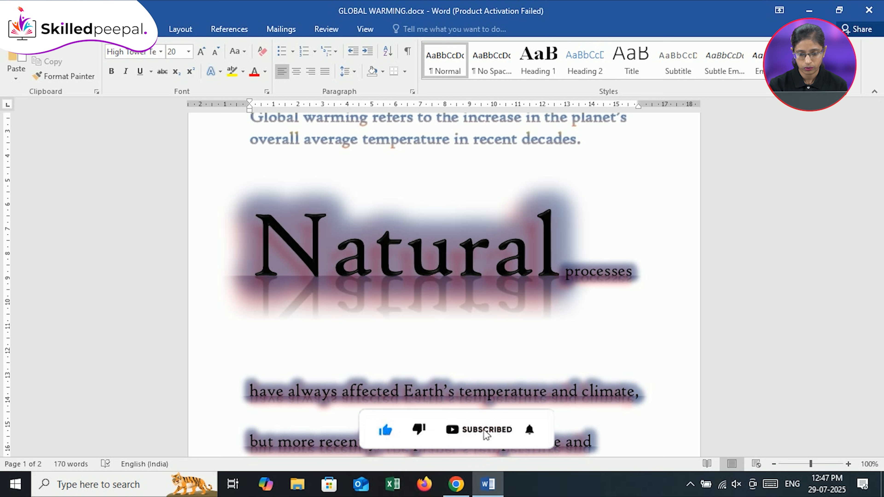
{"action": "key", "text": "Return"}
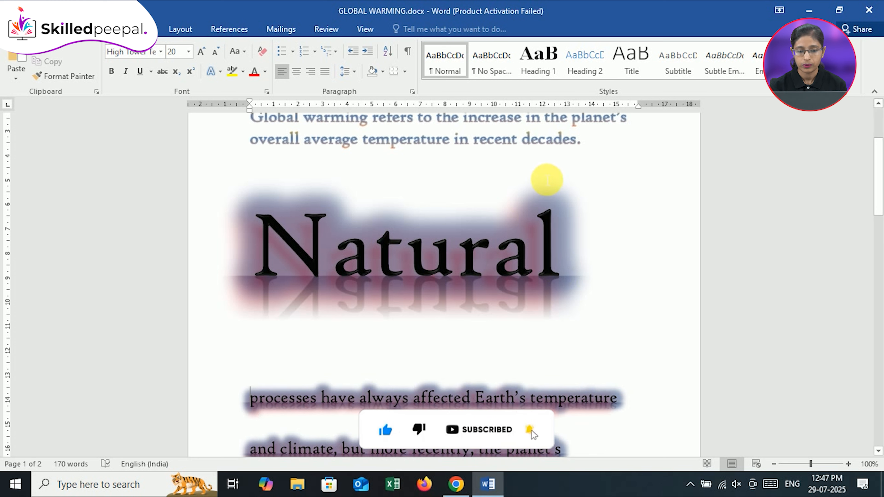
{"action": "left_click", "coordinate": [586, 271]}
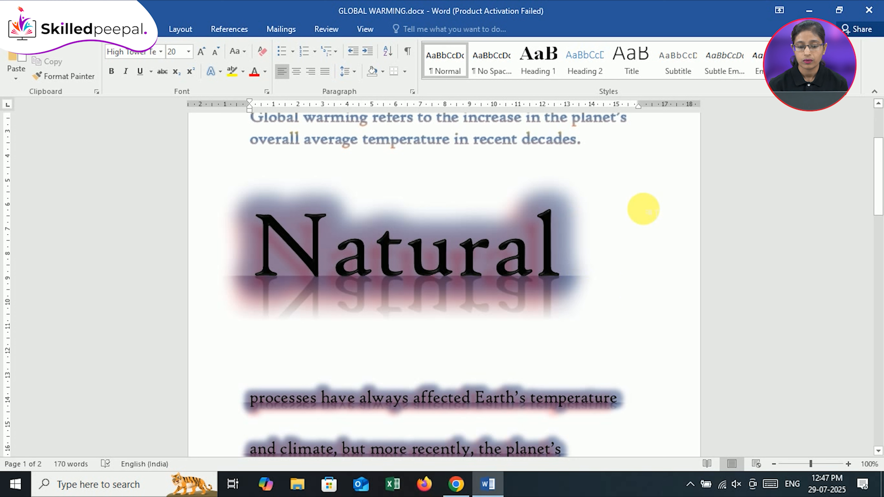
{"action": "left_click", "coordinate": [594, 344]}
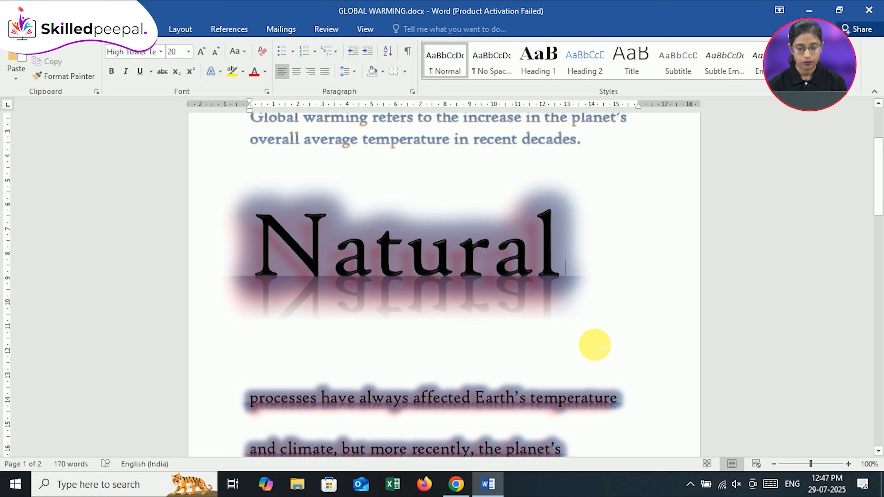
{"action": "key", "text": "Delete"}
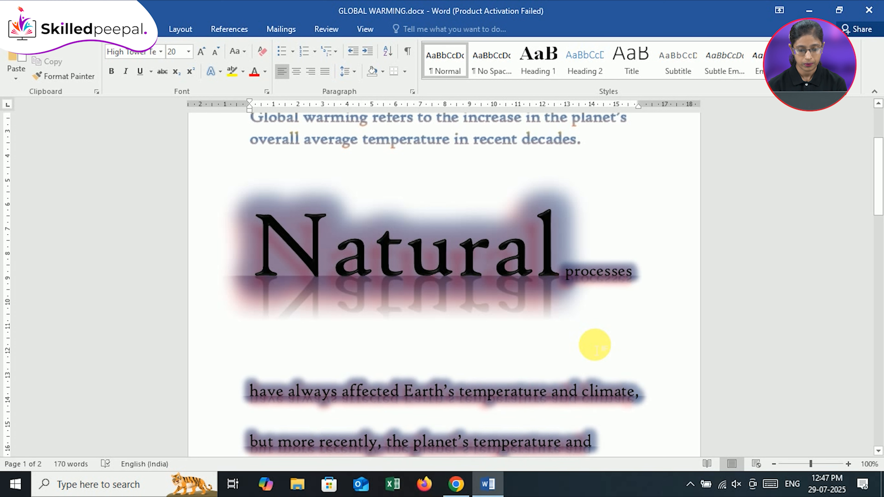
Undo the font size increases on the word "Natural"
{"action": "key", "text": "ctrl+z"}
{"action": "key", "text": "ctrl+bracketleft"}
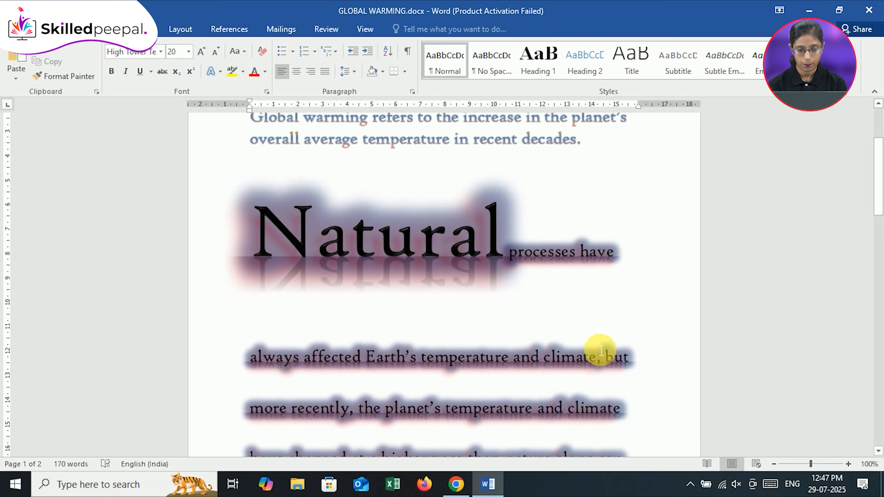
{"action": "key", "text": "ctrl+bracketleft"}
{"action": "key", "text": "ctrl+bracketleft"}
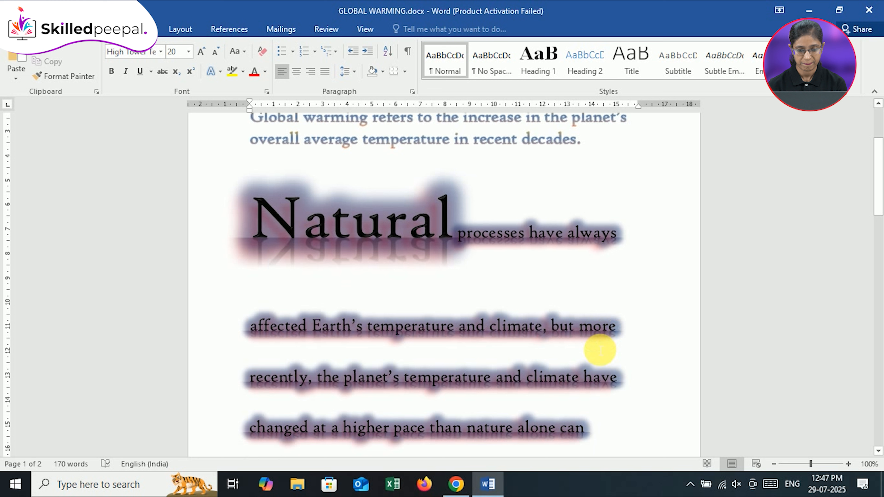
{"action": "key", "text": "ctrl+bracketleft"}
{"action": "key", "text": "ctrl+bracketleft"}
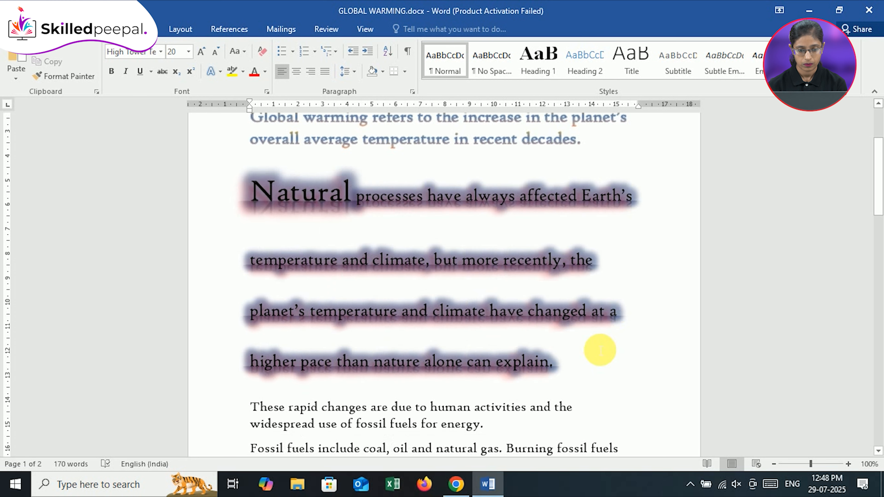
{"action": "key", "text": "ctrl+bracketleft"}
{"action": "key", "text": "ctrl+bracketleft"}
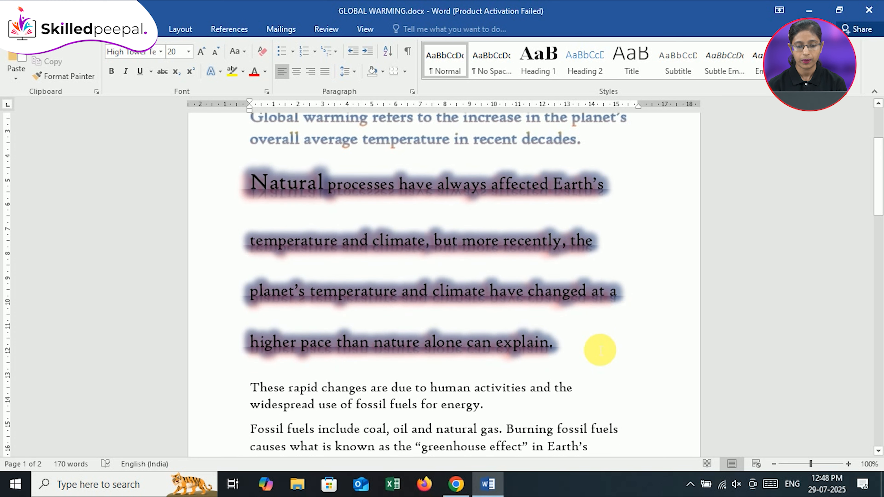
{"action": "key", "text": "ctrl+bracketleft"}
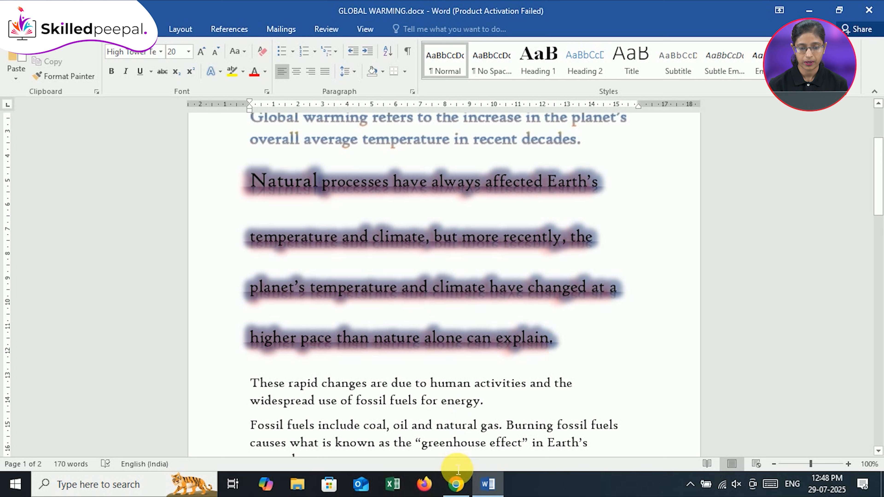
{"action": "key", "text": "ctrl+bracketleft"}
{"action": "key", "text": "ctrl+bracketleft"}
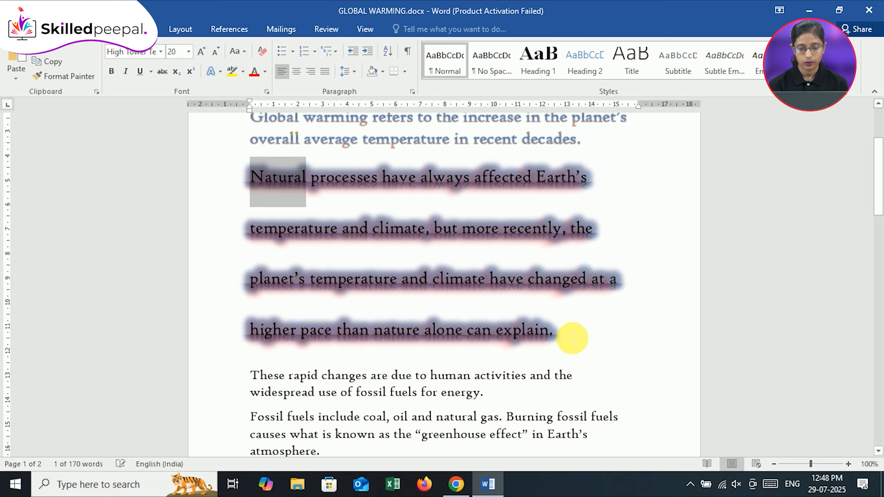
Select the "Natural processes" paragraph, view the Clear All Formatting description without applying it, and deselect the text
{"action": "left_click_drag", "start_coordinate": [572, 335], "coordinate": [246, 183]}
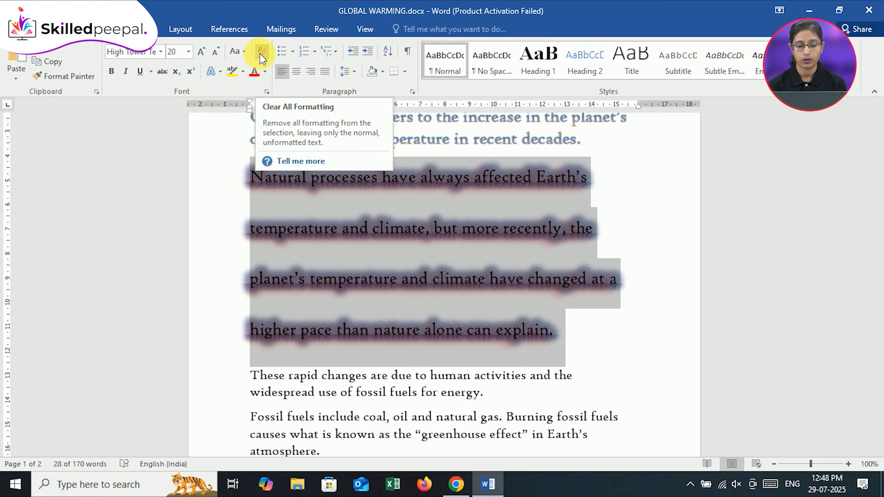
{"action": "left_click", "coordinate": [371, 313]}
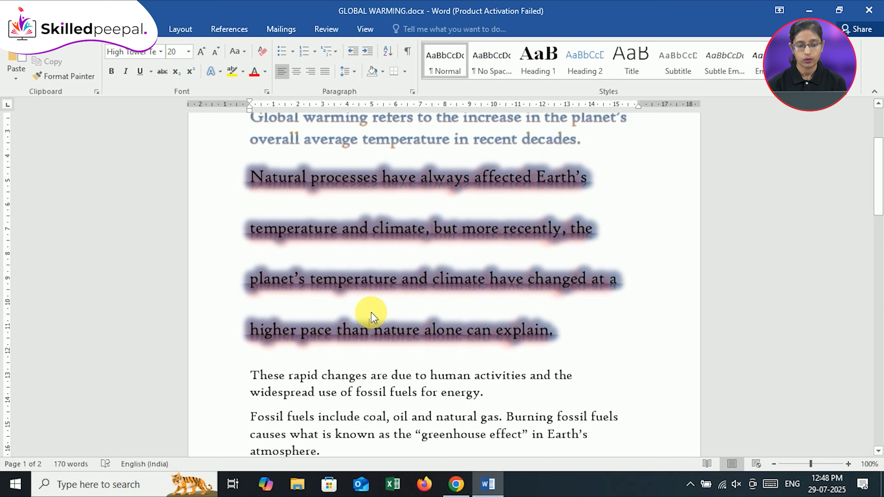